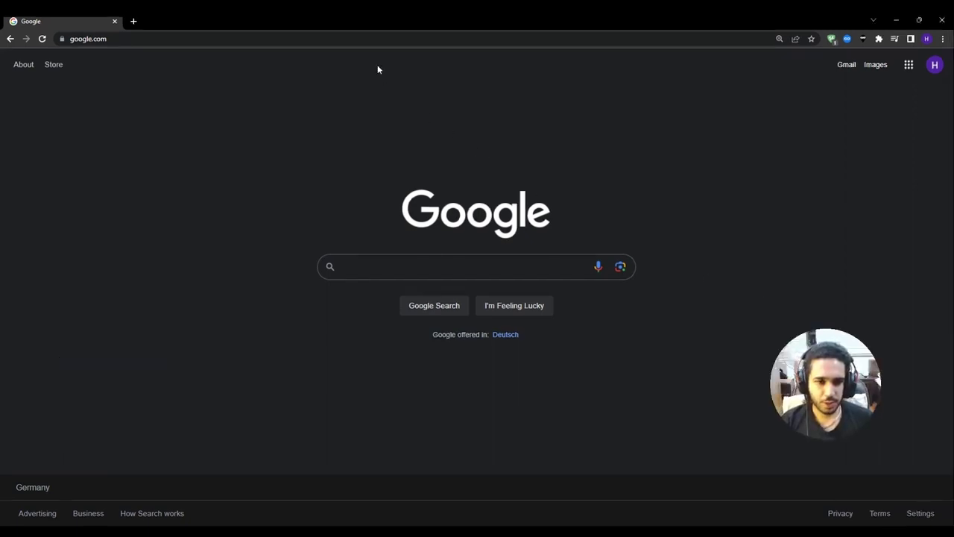
# Search Google for "browsec extension" and open the "Browsec VPN - Free VPN for Chrome" result
pyautogui.click(383, 40)
pyautogui.write('browsec extension')
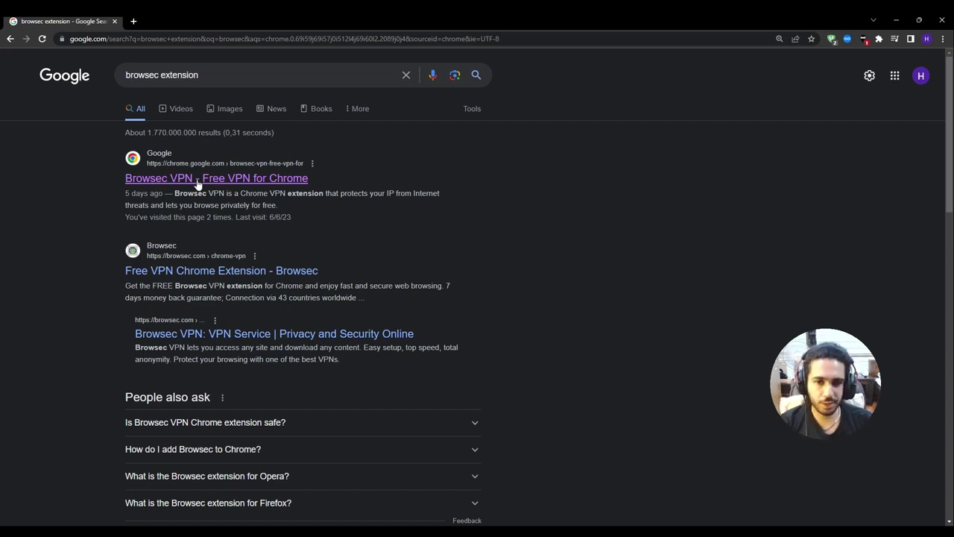
pyautogui.click(197, 179)
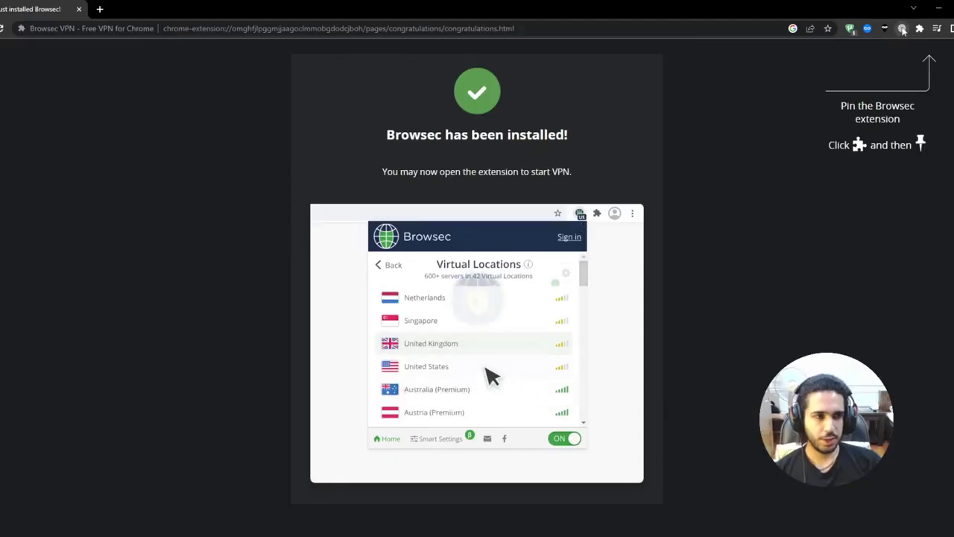
# Check that Browsec VPN is pinned among the browser extensions and start its VPN
pyautogui.click(903, 29)
pyautogui.click(920, 28)
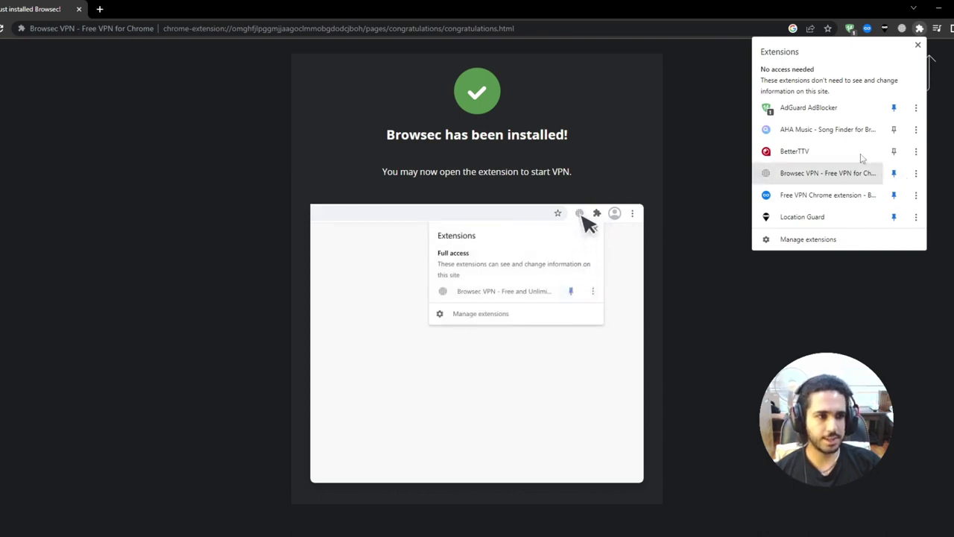
pyautogui.press('Escape')
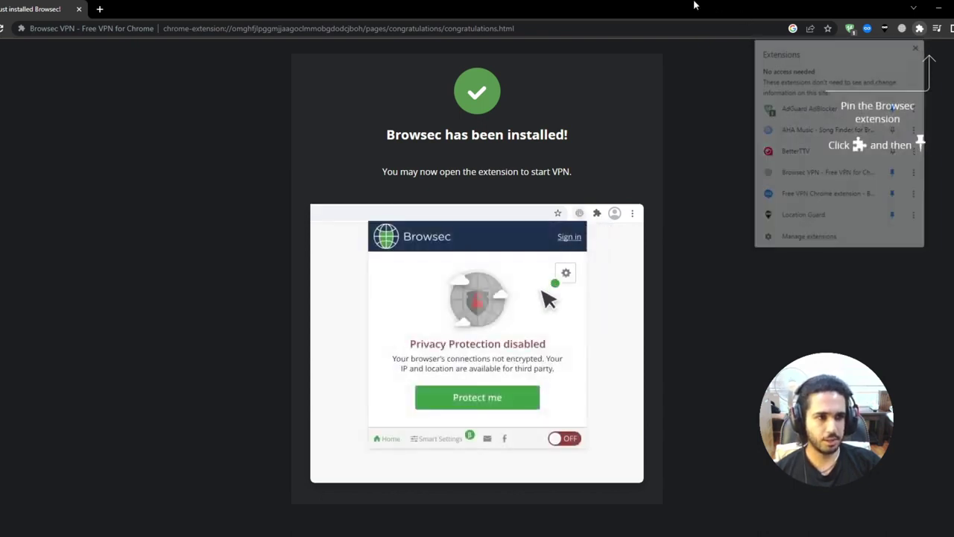
pyautogui.click(904, 29)
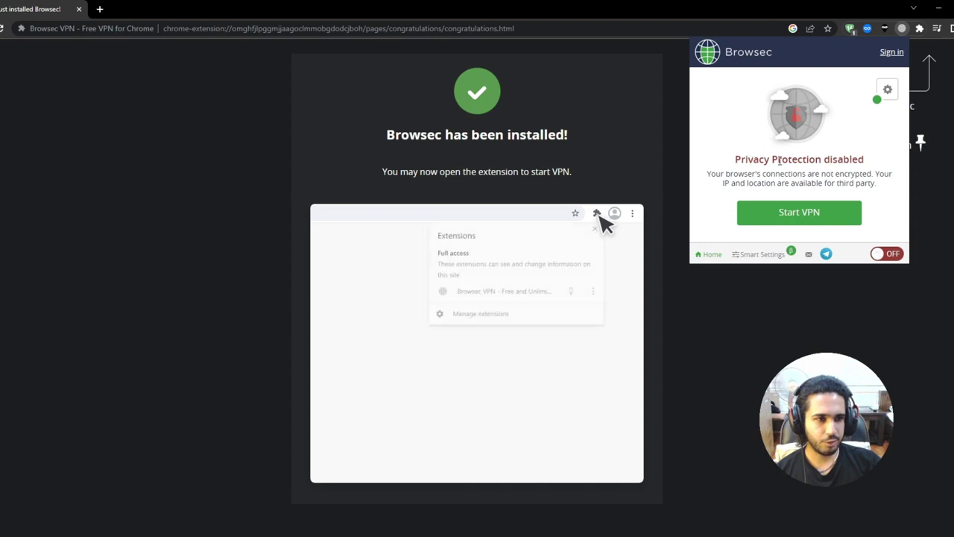
pyautogui.click(789, 218)
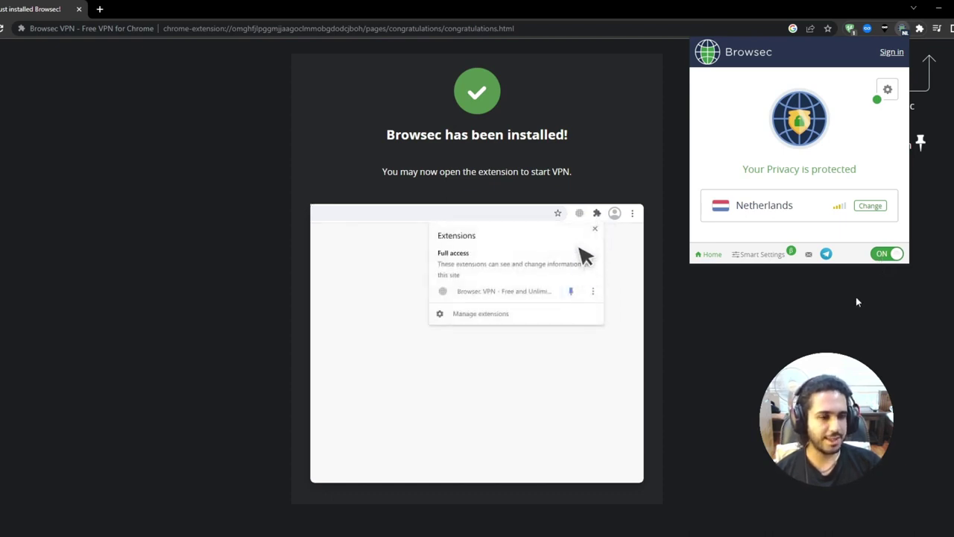
pyautogui.click(815, 323)
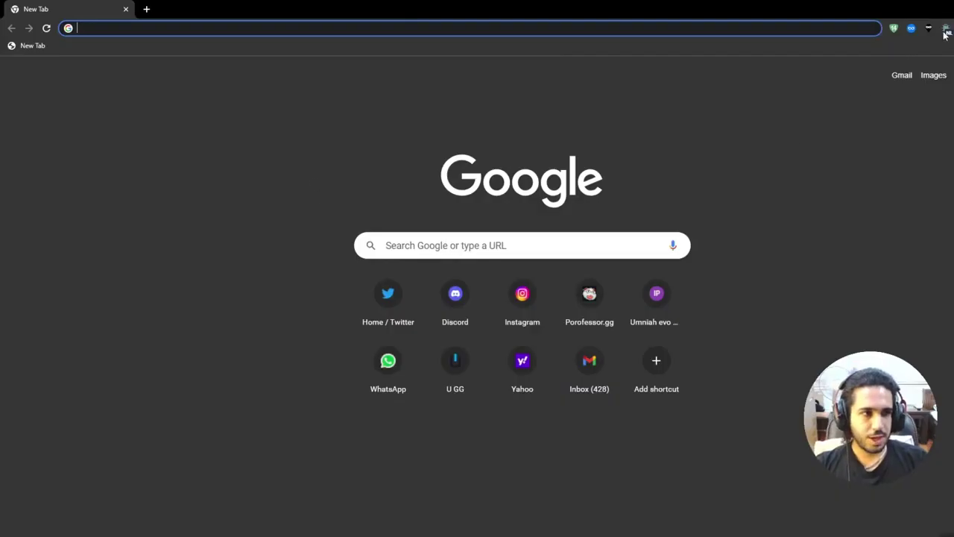
pyautogui.click(945, 31)
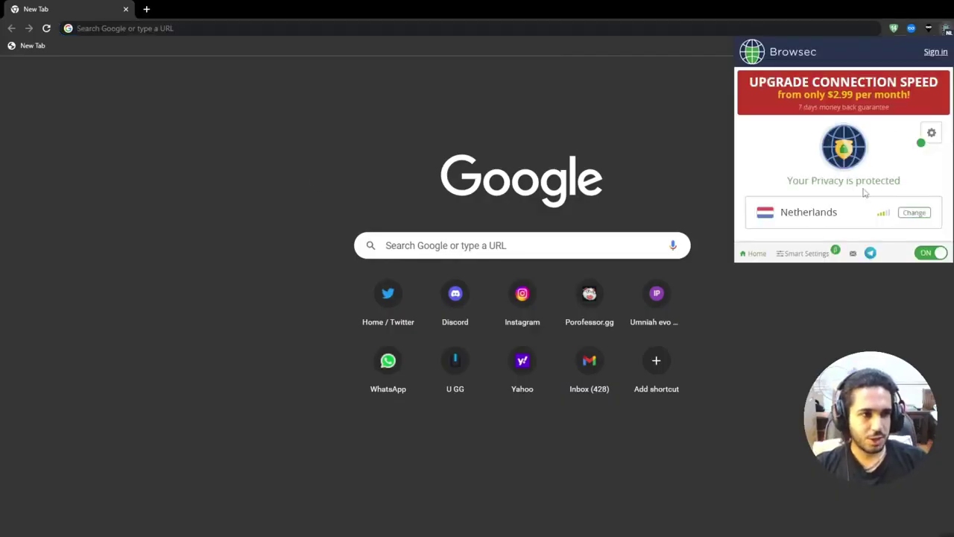
pyautogui.click(306, 147)
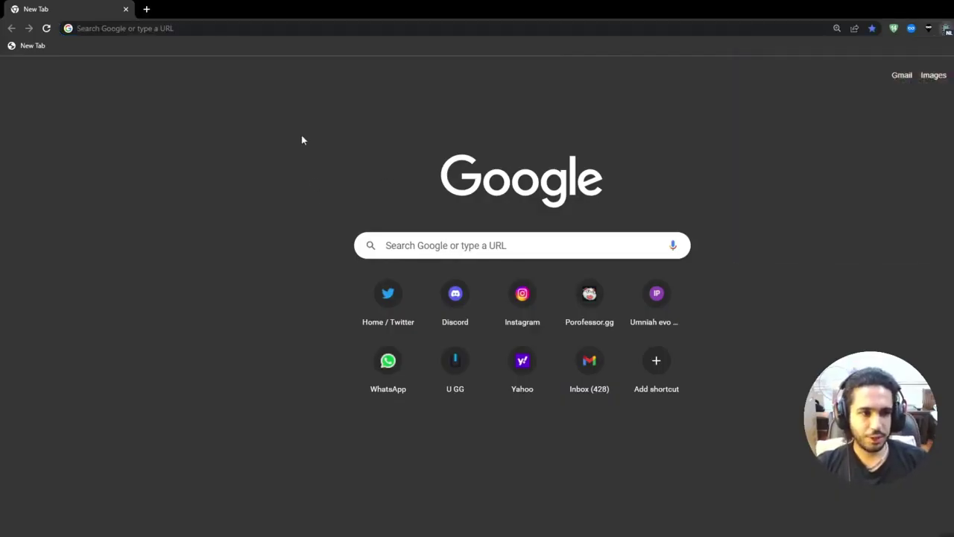
pyautogui.click(352, 22)
pyautogui.write('https://discord.com/')
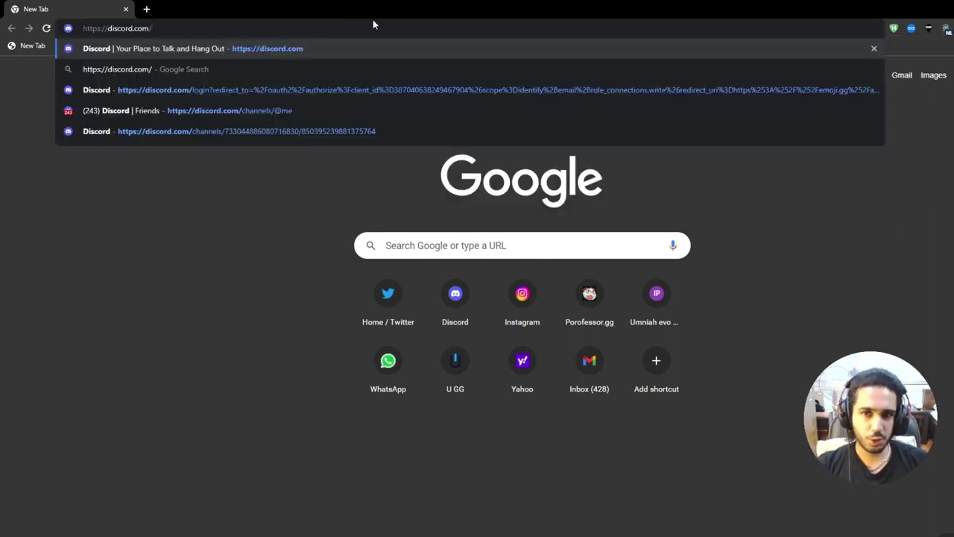
pyautogui.press('Return')
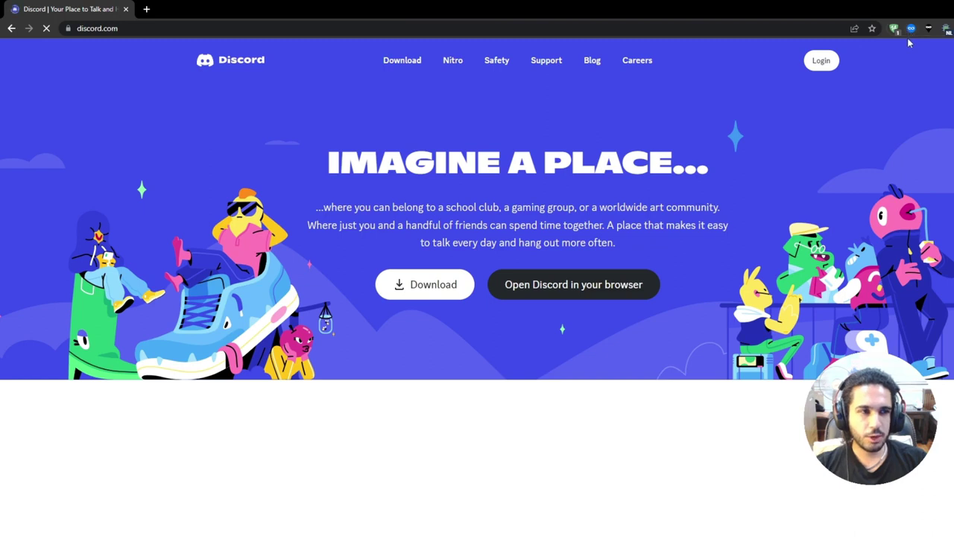
pyautogui.click(947, 28)
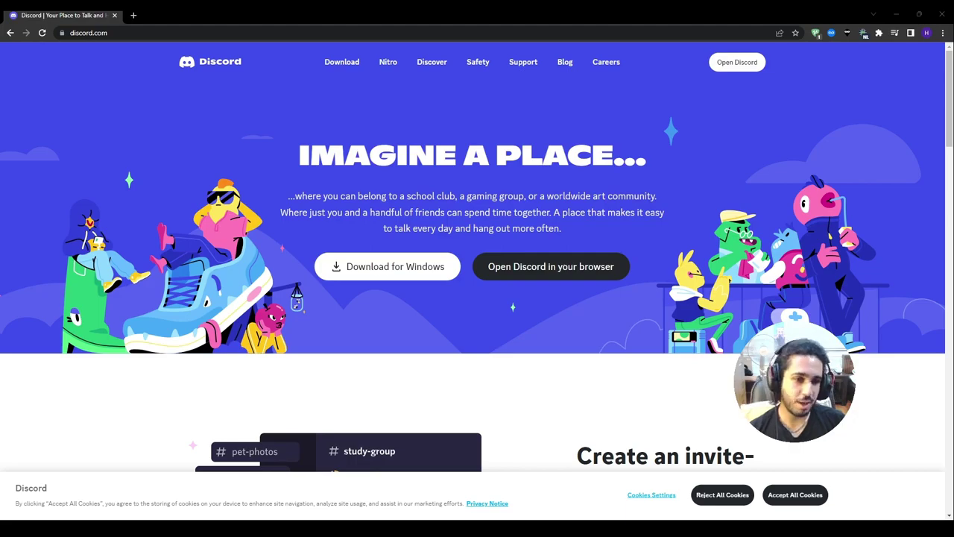
# Open the computer's proxy settings from Chrome's System settings and turn on the manual proxy server
pyautogui.hotkey('ctrl', 't')
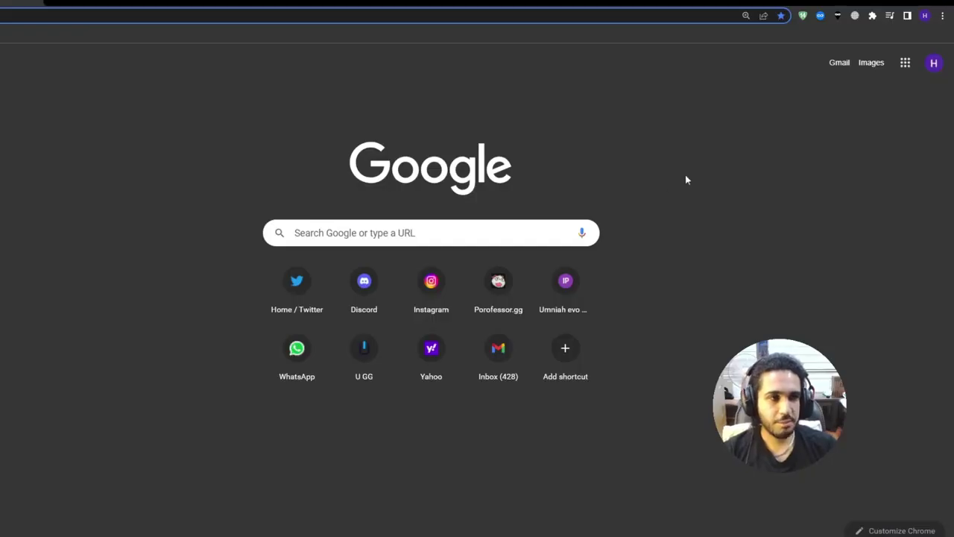
pyautogui.click(943, 15)
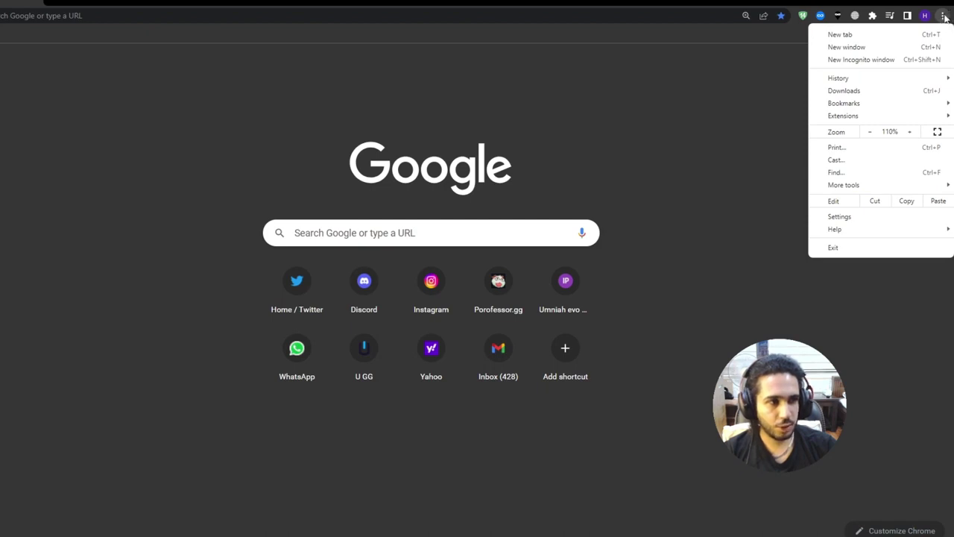
pyautogui.click(858, 216)
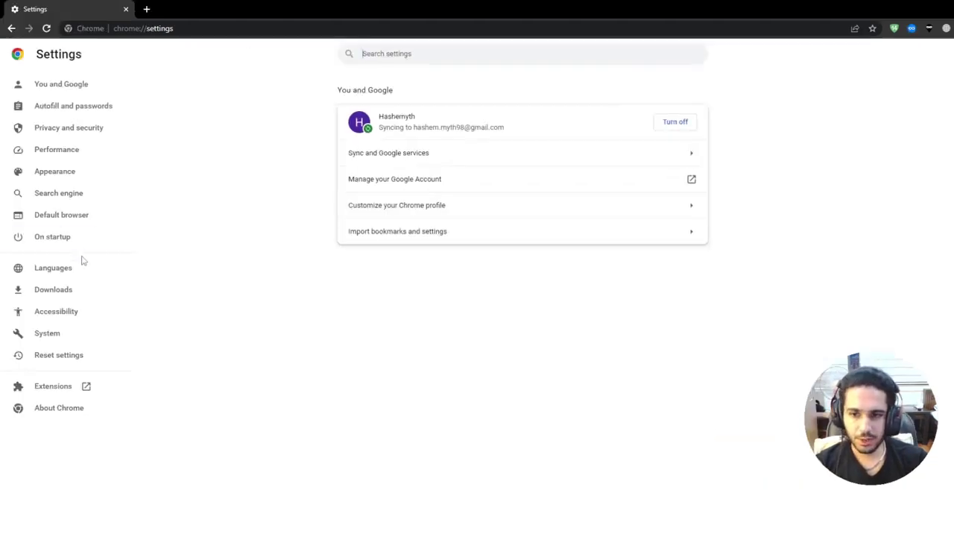
pyautogui.click(41, 337)
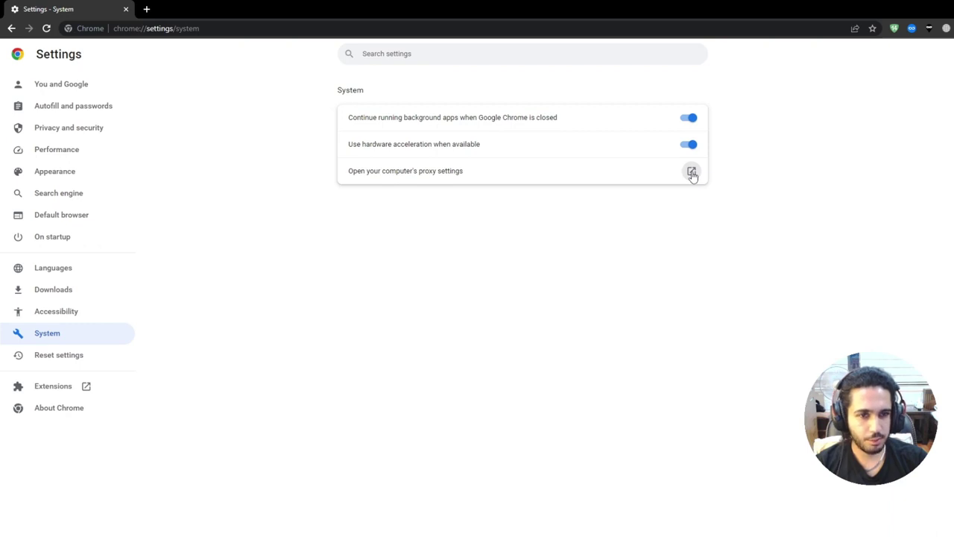
pyautogui.click(692, 172)
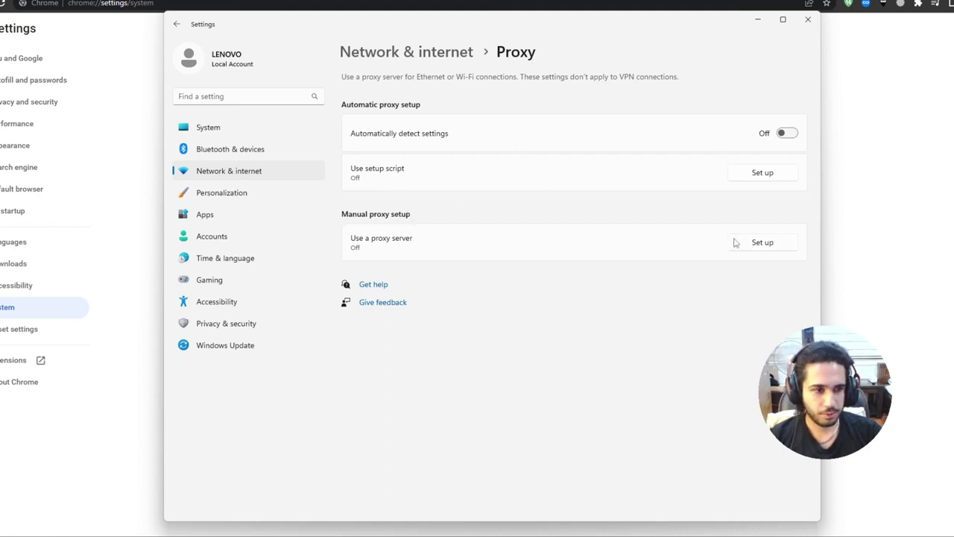
pyautogui.click(762, 246)
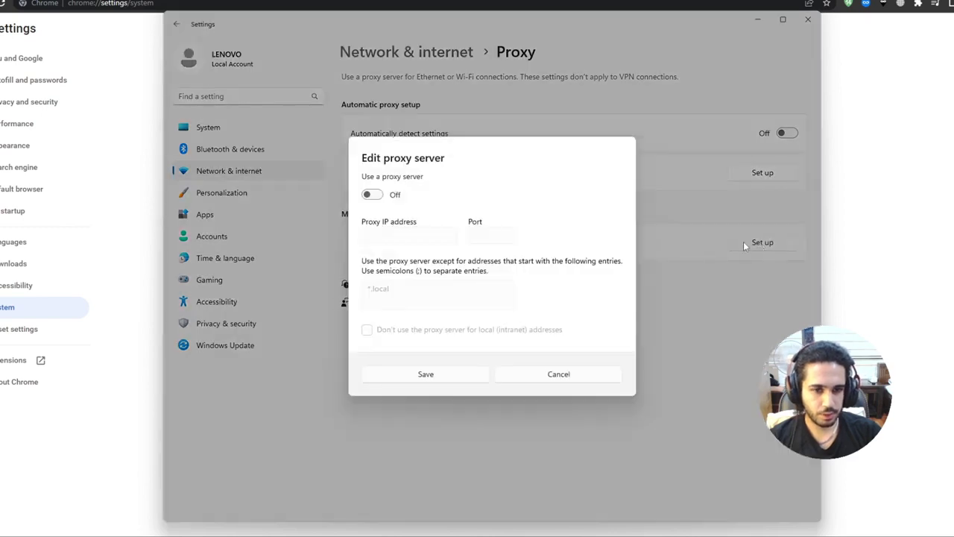
pyautogui.click(370, 195)
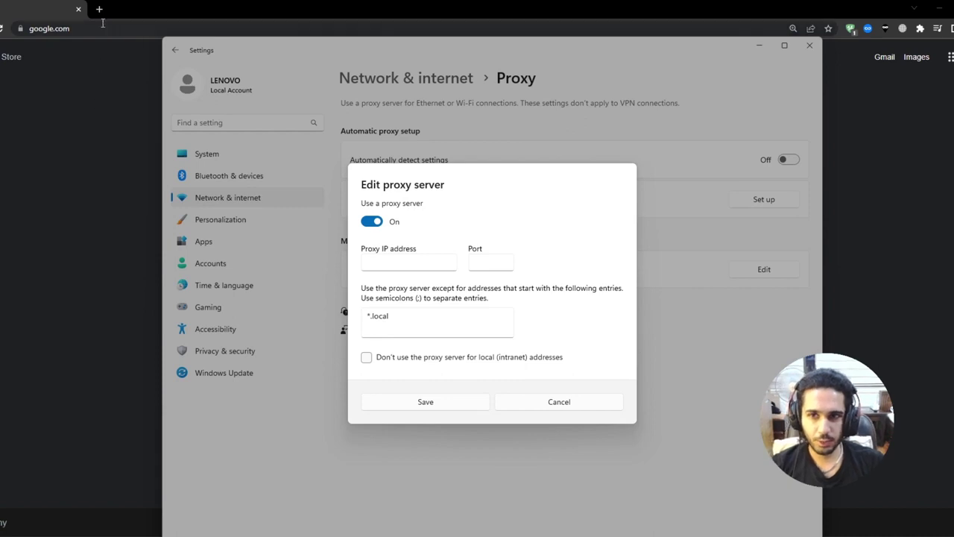
pyautogui.click(103, 28)
pyautogui.write('https://spys.one/')
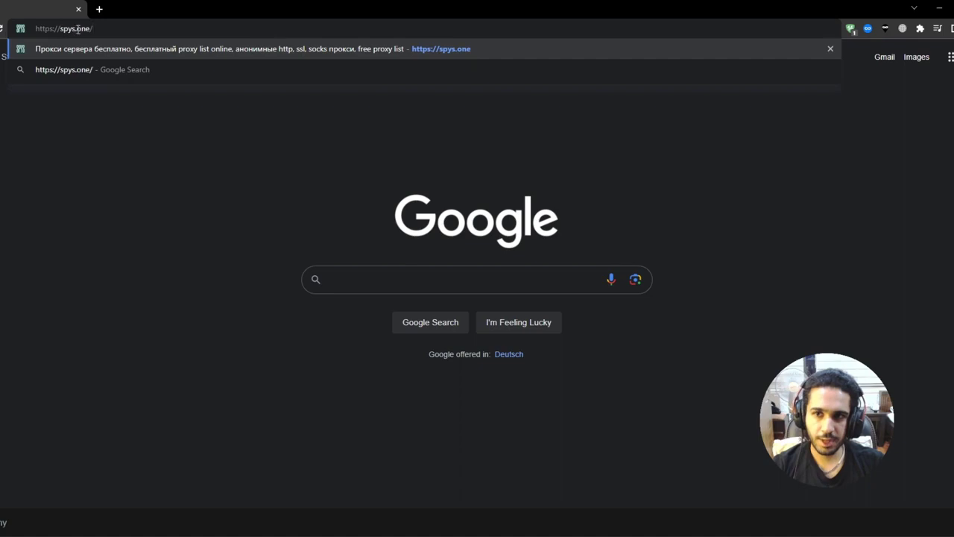
pyautogui.press('Return')
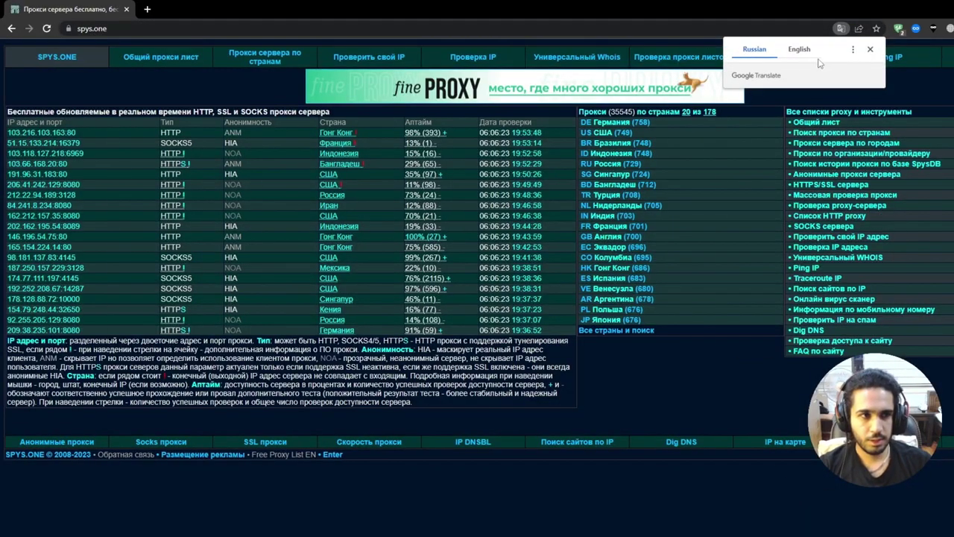
pyautogui.click(799, 49)
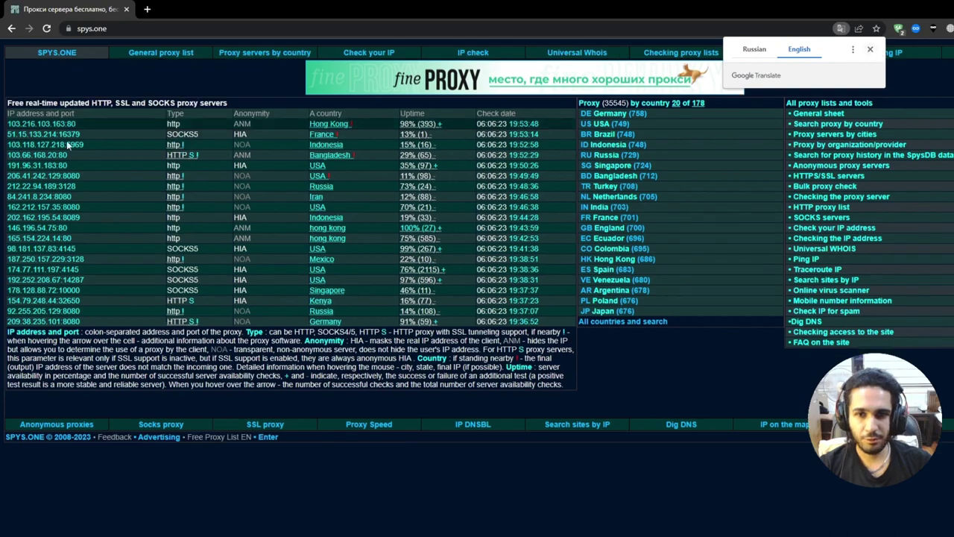
pyautogui.click(870, 49)
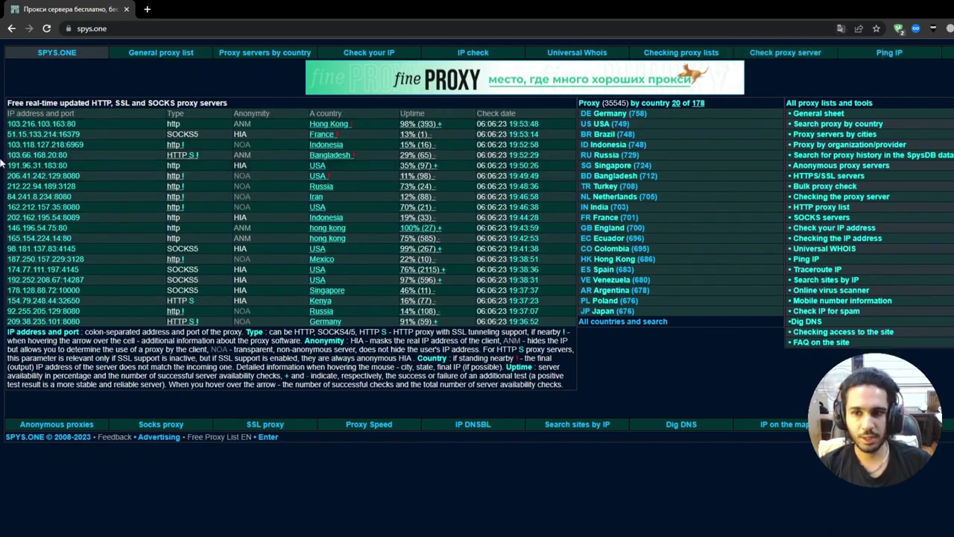
# Copy the first HTTP proxy's IP from the list and set the Windows proxy IP address to 103.216.103.163
pyautogui.hotkey('ctrl', '+')
pyautogui.hotkey('ctrl', '+')
pyautogui.hotkey('ctrl', '+')
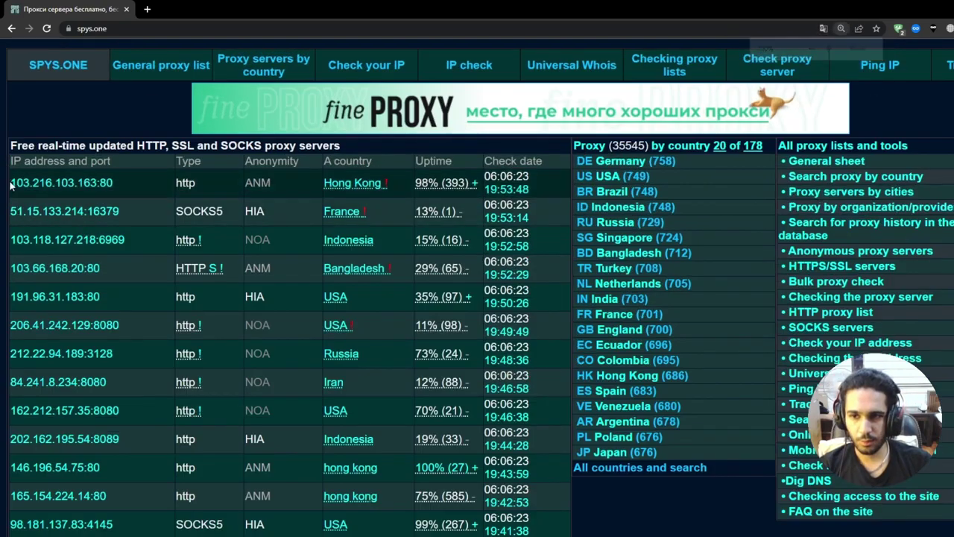
pyautogui.moveTo(10, 183); pyautogui.dragTo(99, 183)
pyautogui.hotkey('ctrl', 'c')
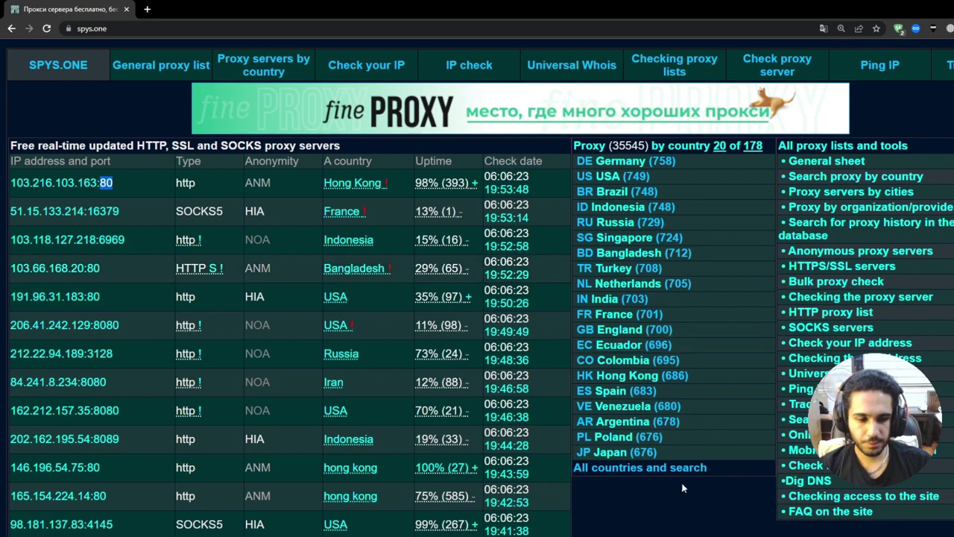
pyautogui.hotkey('alt', 'Tab')
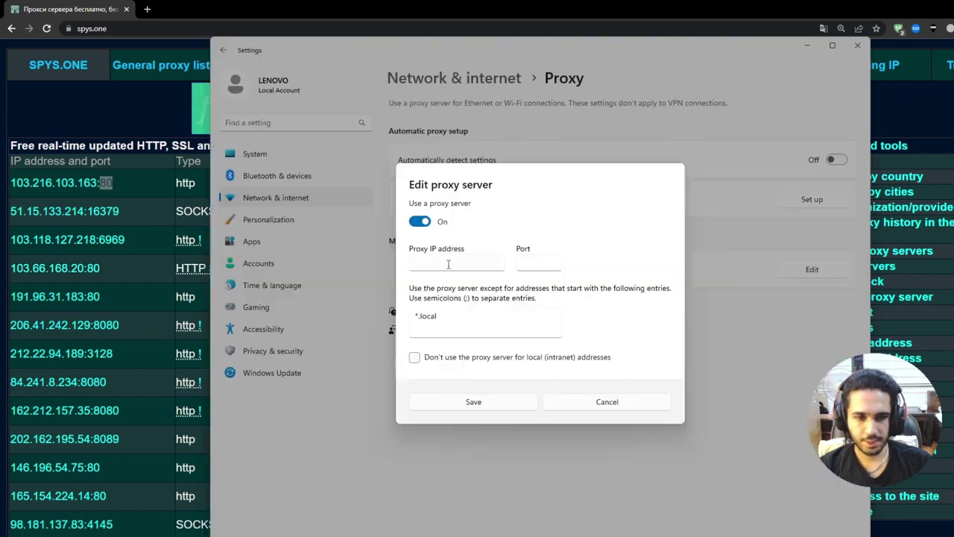
pyautogui.click(448, 264)
pyautogui.write('103.216.103.163')
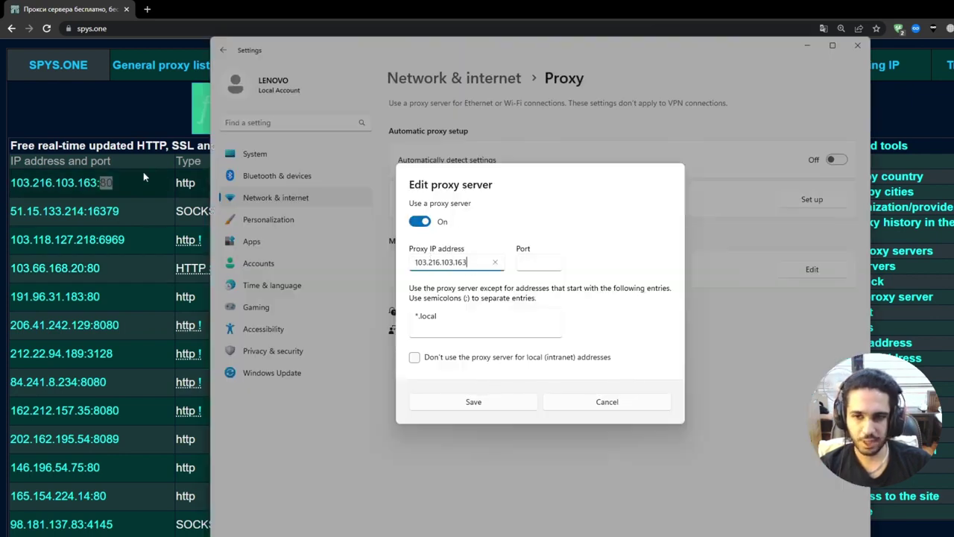
# Set the proxy port to 80 from the same list entry and save the proxy server settings
pyautogui.hotkey('alt', 'Tab')
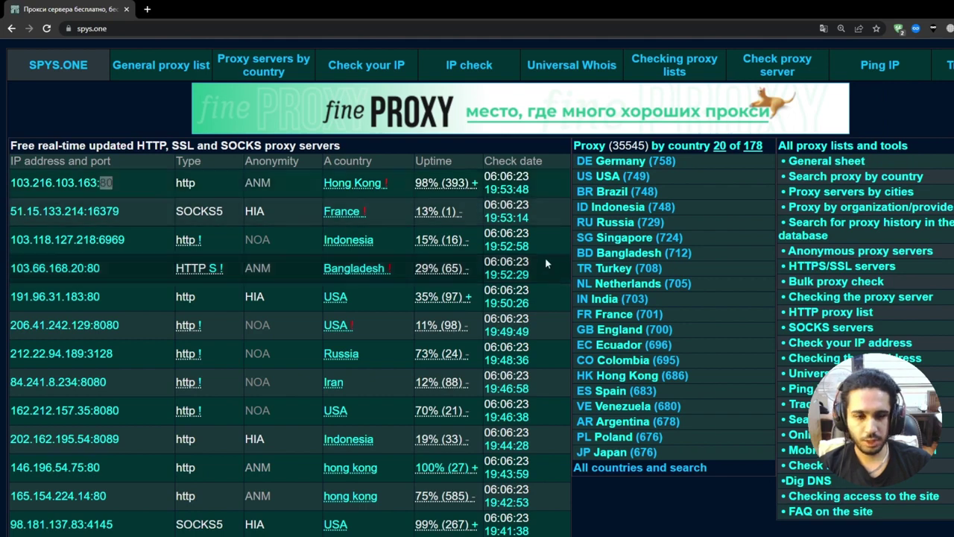
pyautogui.hotkey('alt', 'Tab')
pyautogui.click(524, 261)
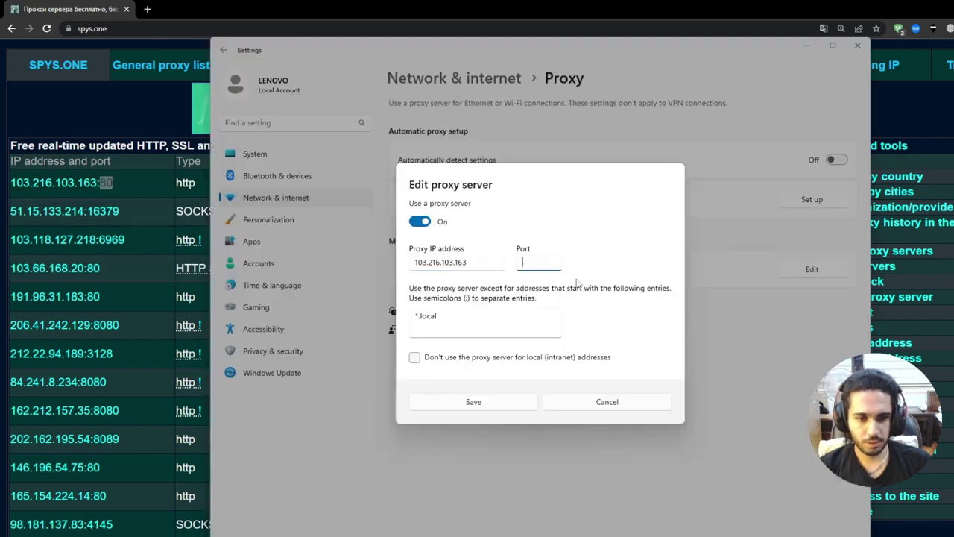
pyautogui.hotkey('ctrl', 'v')
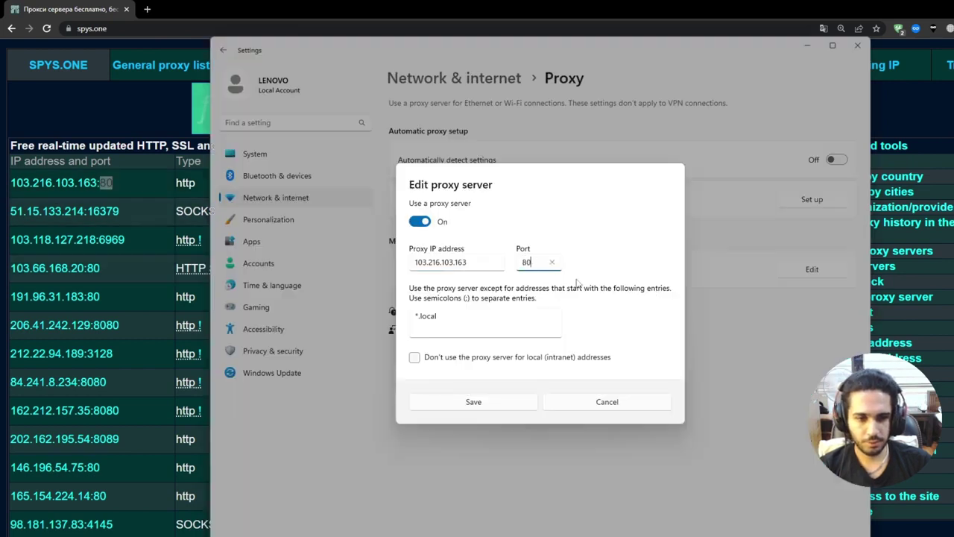
pyautogui.click(481, 408)
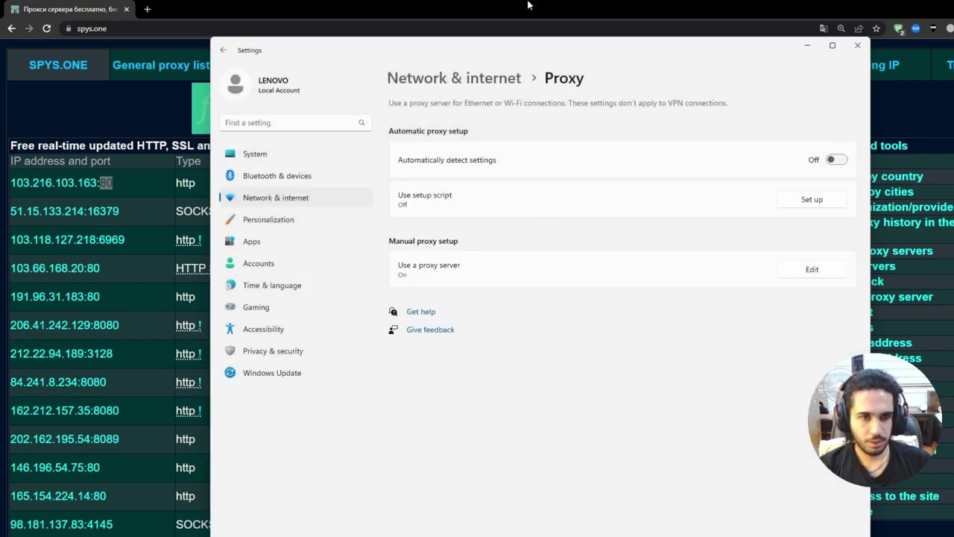
# Load discord.com in a new Chrome tab with the proxy active and check the Browsec VPN status
pyautogui.click(488, 5)
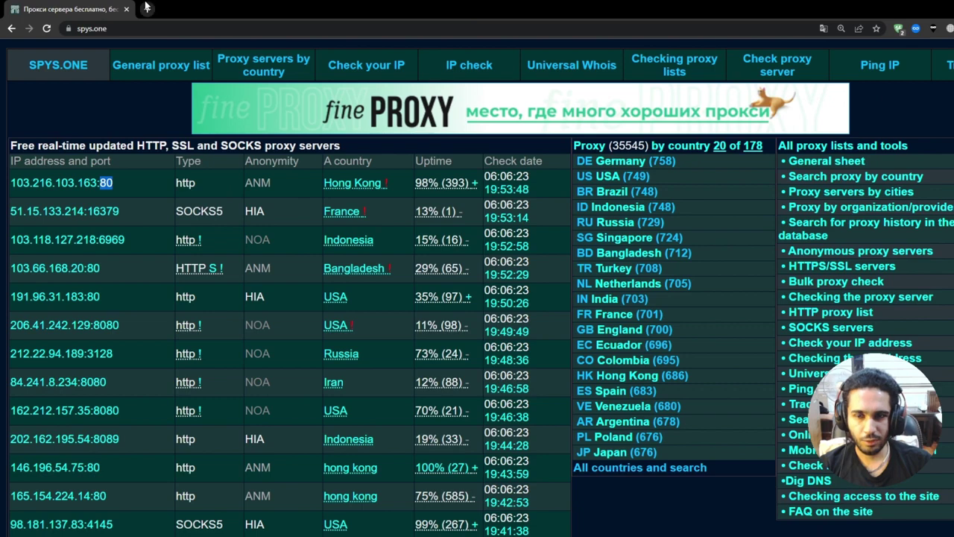
pyautogui.click(147, 9)
pyautogui.write('discord.com')
pyautogui.press('Return')
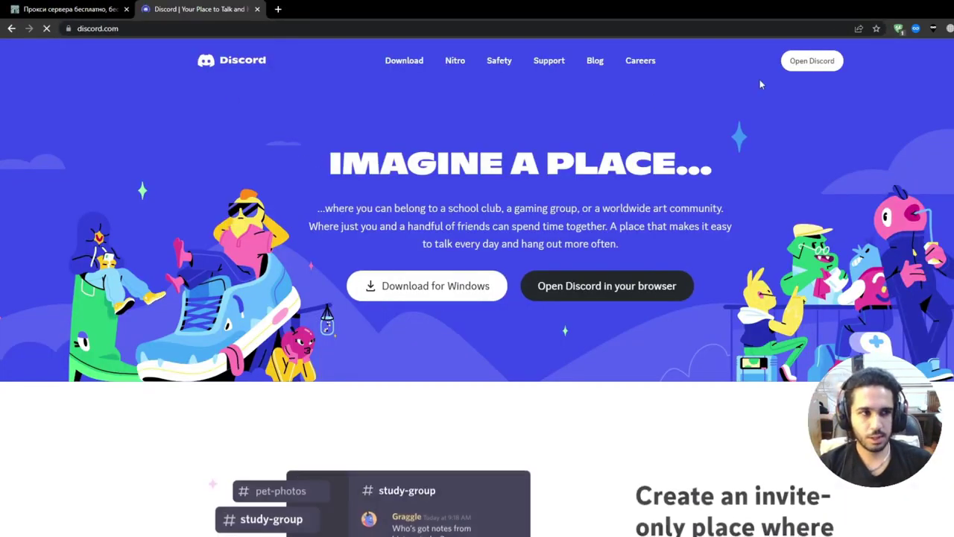
pyautogui.click(950, 30)
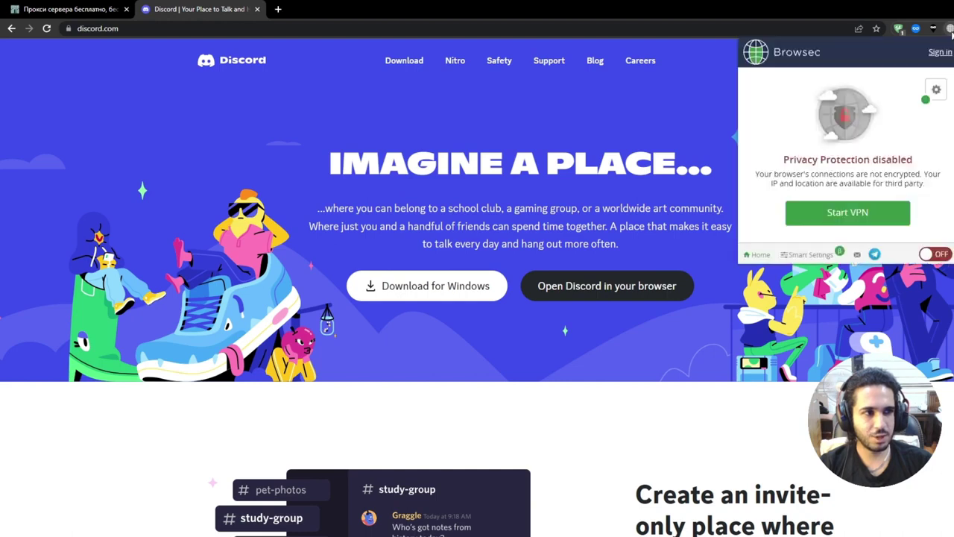